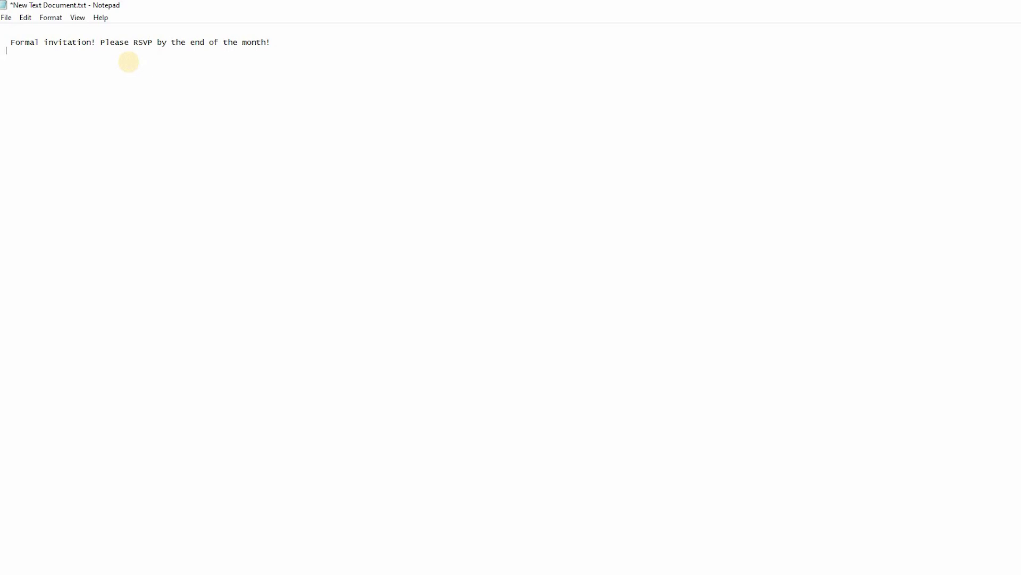
text(Formal invitation! Please RSVP by the end of the month! )
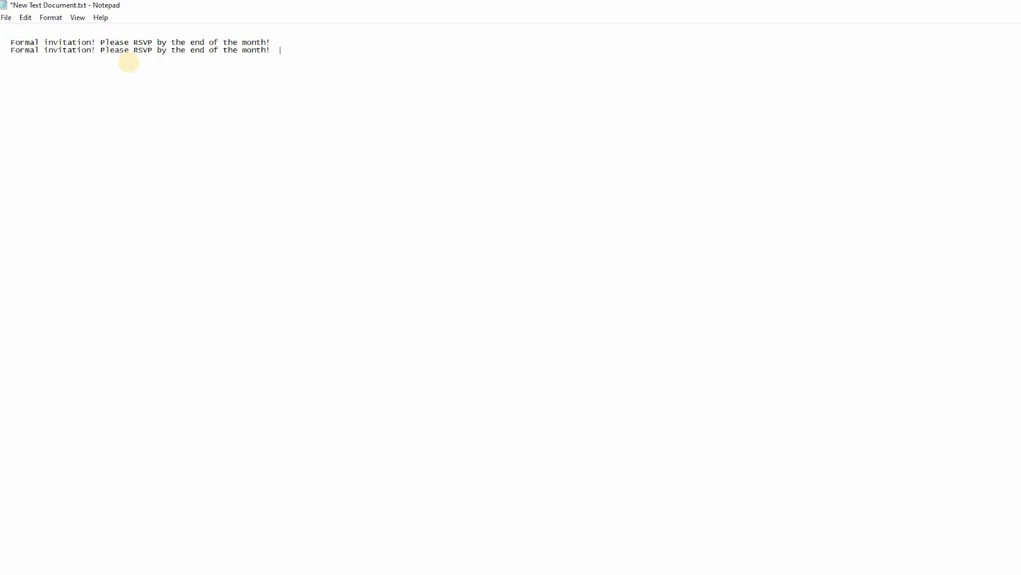
text(Formal invitation! Please RSVP by the end of the month! Formal invitation! Please RSVP by the end of the month! Formal invitation! Please RSVP by the end of)
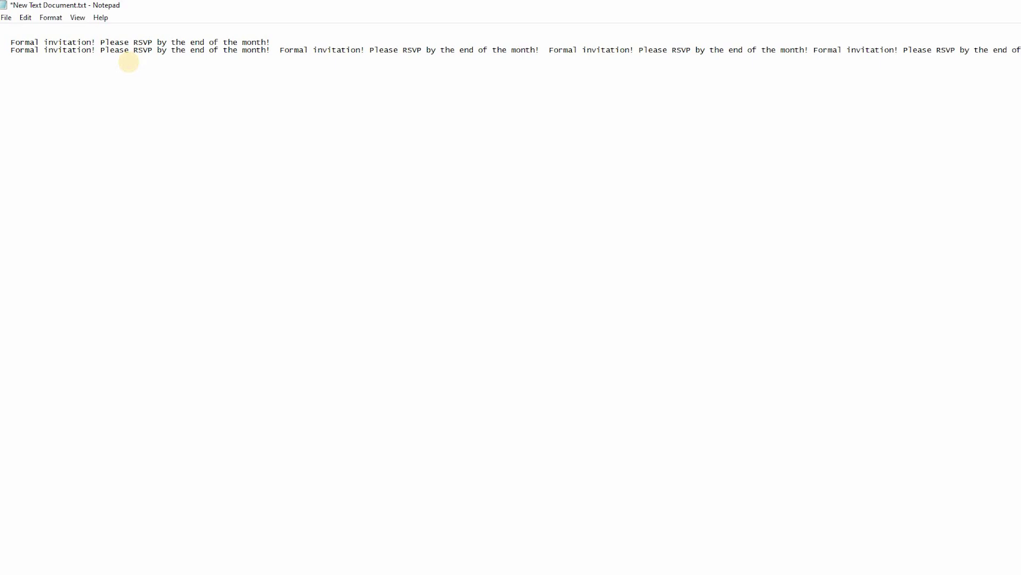
Step: Paste several copies of 'Formal invitation! Please RSVP by the end of the month!' in a row
text(Formal invitation! Please RSVP by the end of the month!)
text(Formal invitation! Please RSVP by the end of the month!)
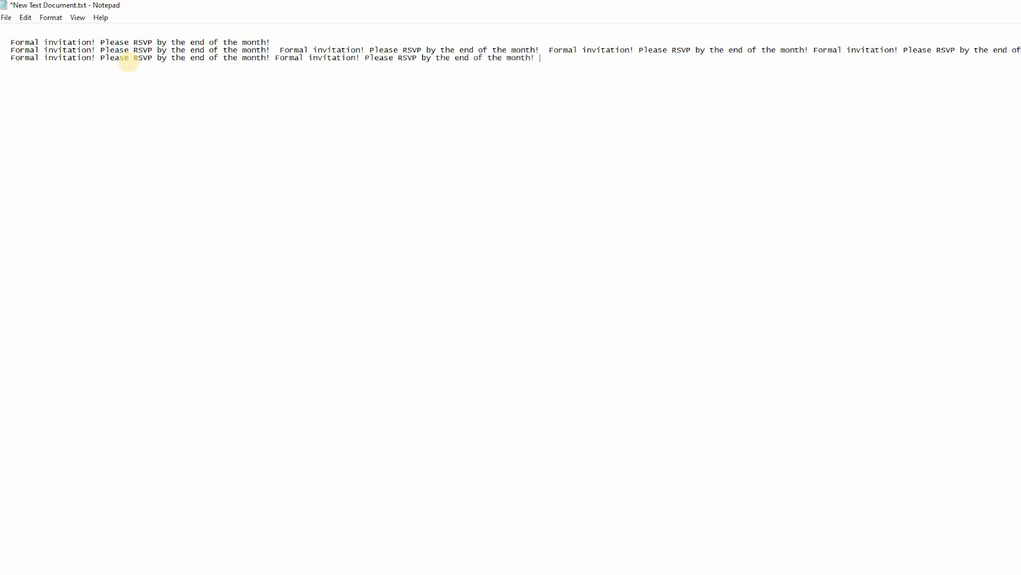
key(ctrl+v)
key(ctrl+v)
key(ctrl+v)
key(ctrl+v)
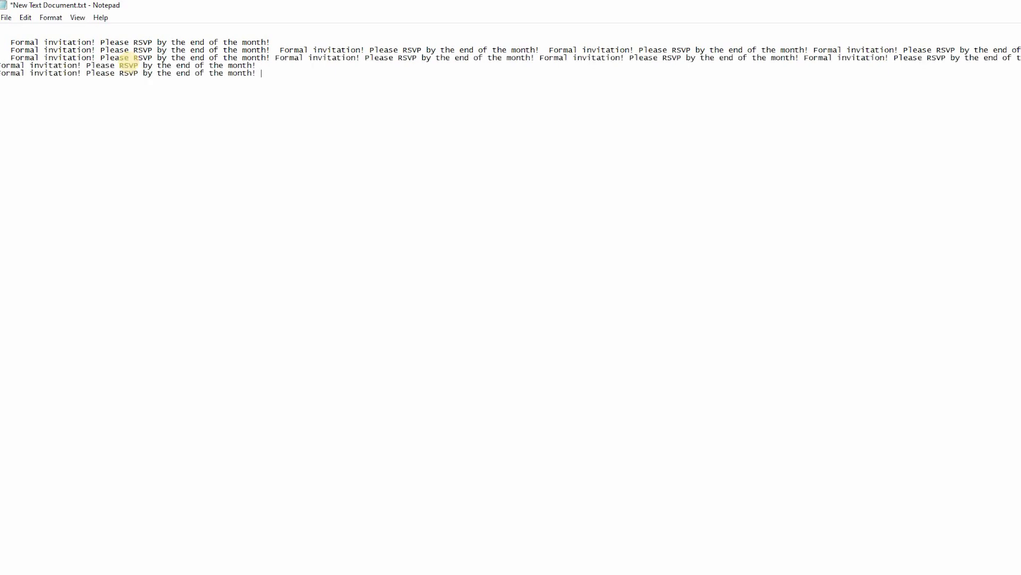
key(ctrl+v)
key(ctrl+v)
key(ctrl+v)
key(ctrl+v)
key(ctrl+v)
text(Formal invitation! Please RSVP by the end of the month!)
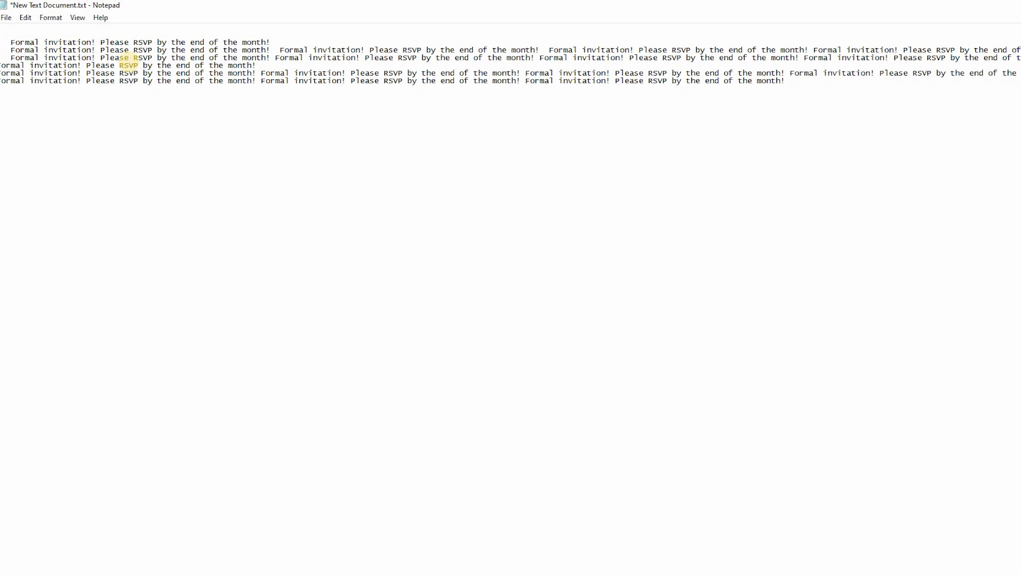
Step: Paste more copies of the invitation sentence, each on its own new line
key(Return)
key(ctrl+v)
key(ctrl+v)
key(Return)
key(ctrl+v)
key(Return)
key(ctrl+v)
key(Return)
key(ctrl+v)
key(Return)
key(ctrl+v)
key(Return)
key(ctrl+v)
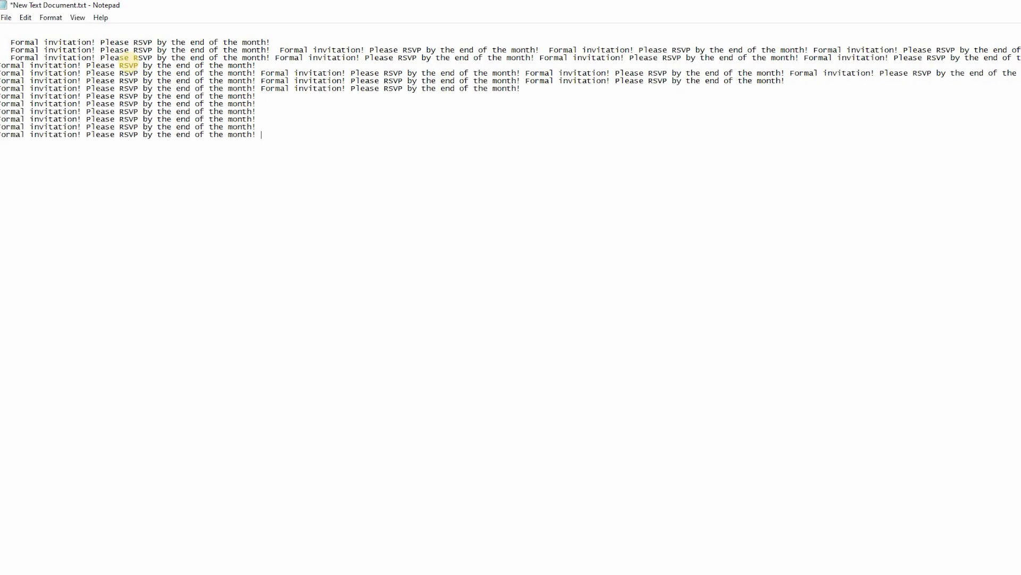
key(Return)
key(ctrl+v)
key(Return)
key(ctrl+v)
key(Return)
key(ctrl+v)
key(Return)
text(Formal invitation! Please RSVP by the end of the month!)
key(Return)
key(ctrl+v)
key(Return)
key(ctrl+v)
key(Return)
text(Formal invitation! Please RSVP by the end of the month!)
key(Return)
text(Formal invitation! Please RSVP by the end of the month!)
key(Return)
text(Formal invitation! Please RSVP by the end of the month!)
key(Return)
text(Formal invitation! Please RSVP by the end of the month!)
key(Return)
key(Return)
key(Return)
text(Dan)
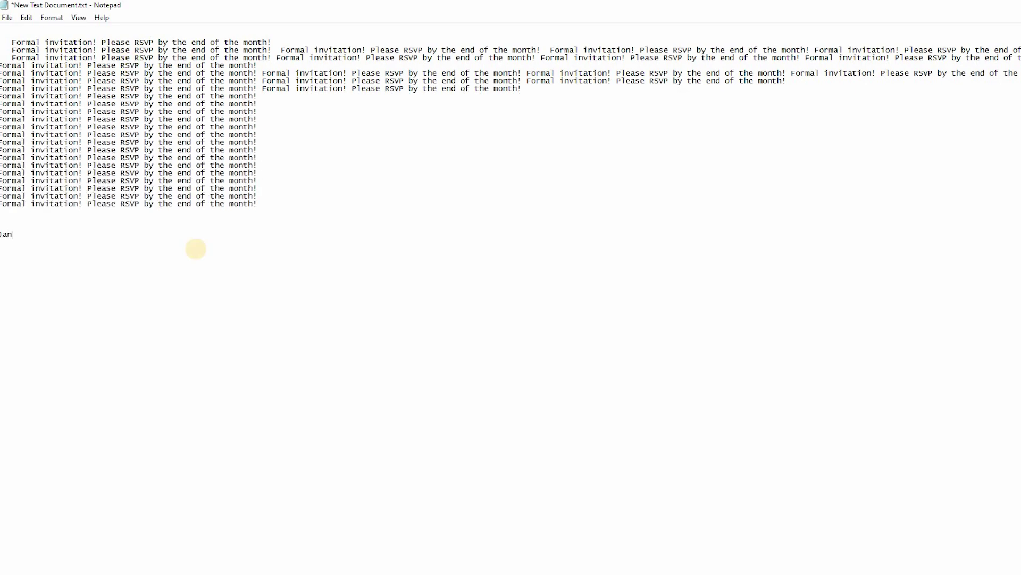
text(uary 1, 2024.)
Step: Copy the date 'January 1, 2024.' and paste repeated copies of it along its line
drag(73, 234, 1, 234)
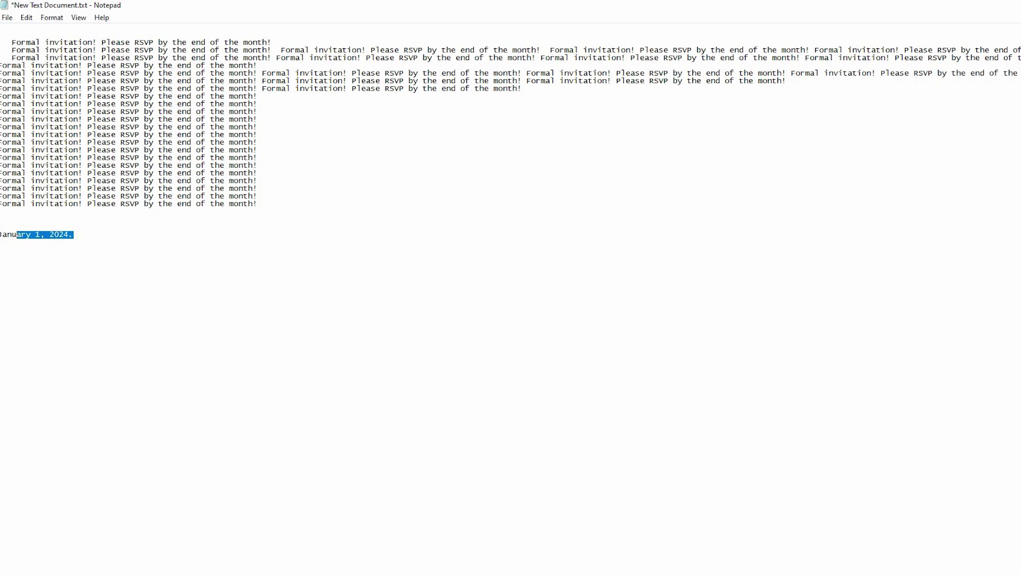
key(ctrl+c)
click(87, 238)
key(BackSpace)
key(ctrl+v)
key(ctrl+v)
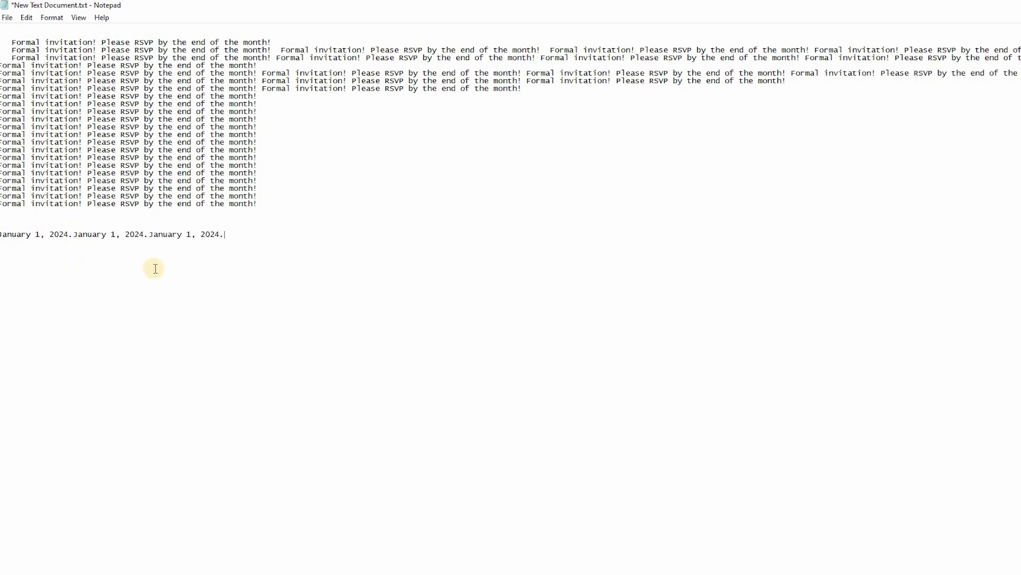
key(ctrl+v)
key(ctrl+v)
key(ctrl+v)
Step: Copy the invitation line and paste two more copies below the date line
drag(257, 204, 0, 204)
key(ctrl+c)
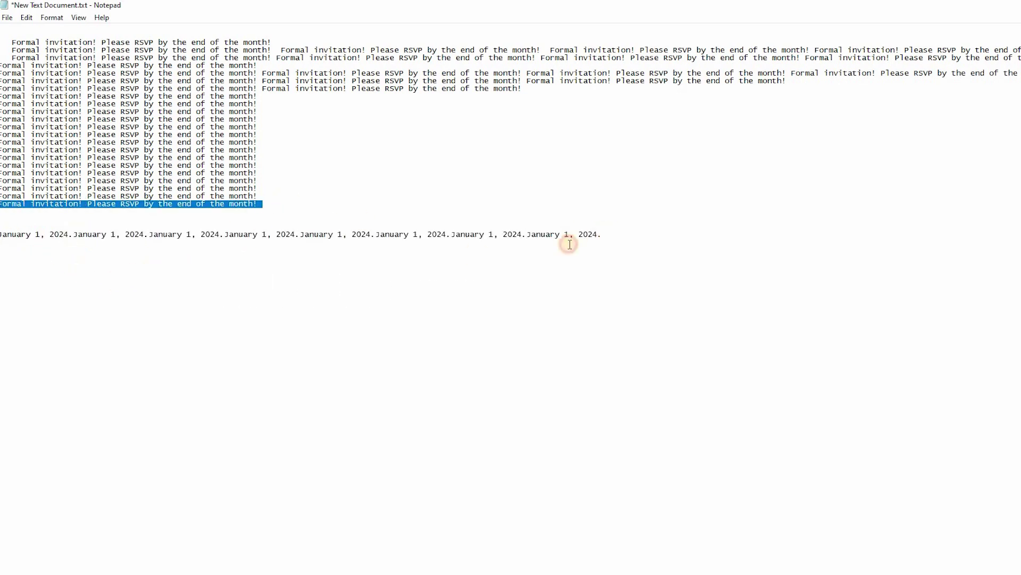
click(567, 243)
key(ctrl+v)
key(ctrl+v)
key(ctrl+v)
key(Return)
key(ctrl+v)
key(ctrl+v)
key(Return)
key(ctrl+v)
key(Return)
key(ctrl+v)
key(Return)
key(ctrl+v)
key(Return)
key(ctrl+v)
Step: Copy one 'January 1, 2024' and paste it as a column of separate lines at the end
drag(272, 234, 200, 234)
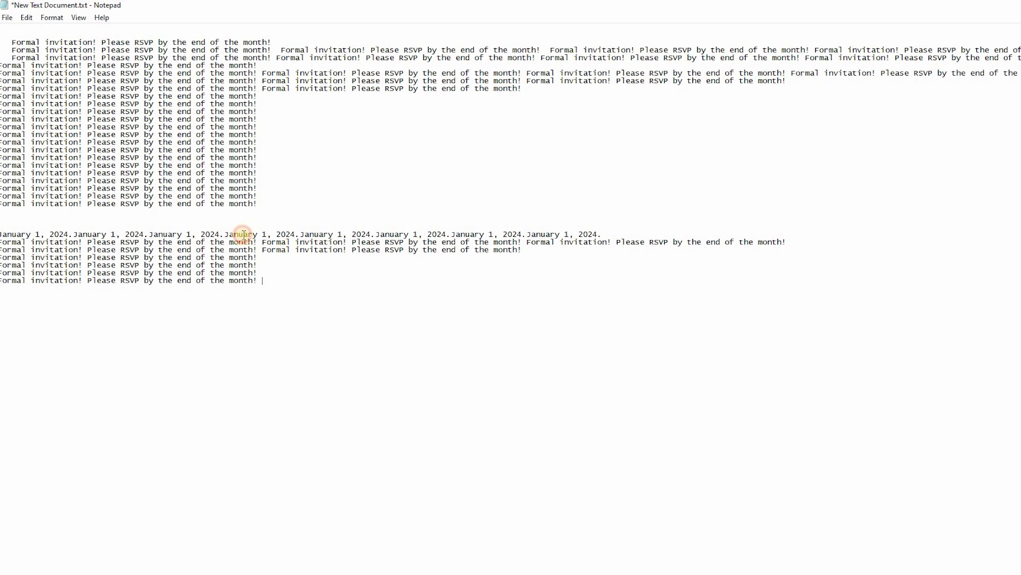
drag(296, 234, 224, 234)
key(ctrl+c)
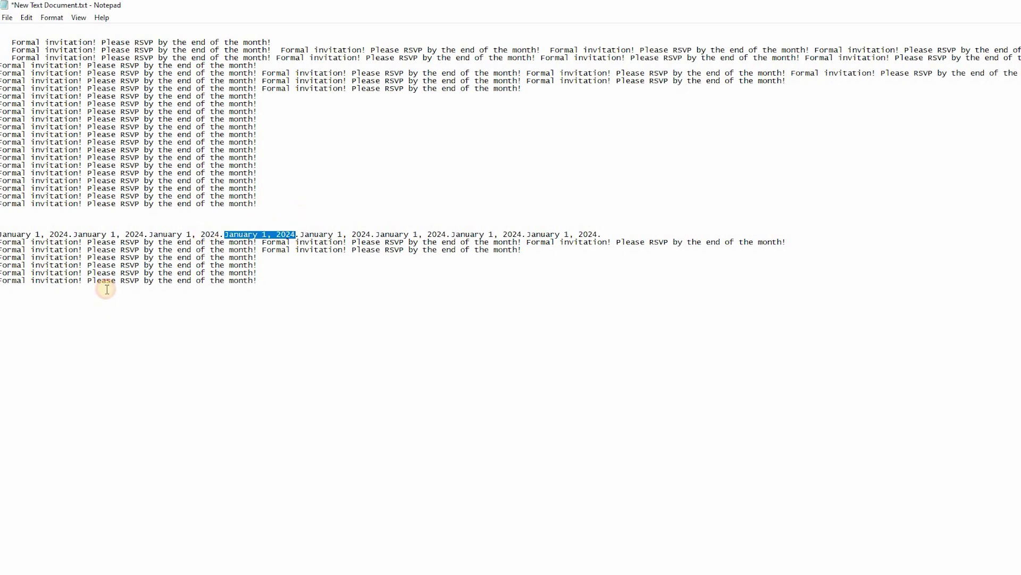
click(103, 290)
key(ctrl+v)
key(Return)
key(ctrl+v)
key(Return)
key(ctrl+v)
key(Return)
key(ctrl+v)
key(Return)
key(ctrl+v)
key(Return)
key(ctrl+v)
key(Return)
key(ctrl+v)
key(Return)
key(ctrl+v)
key(Return)
key(ctrl+v)
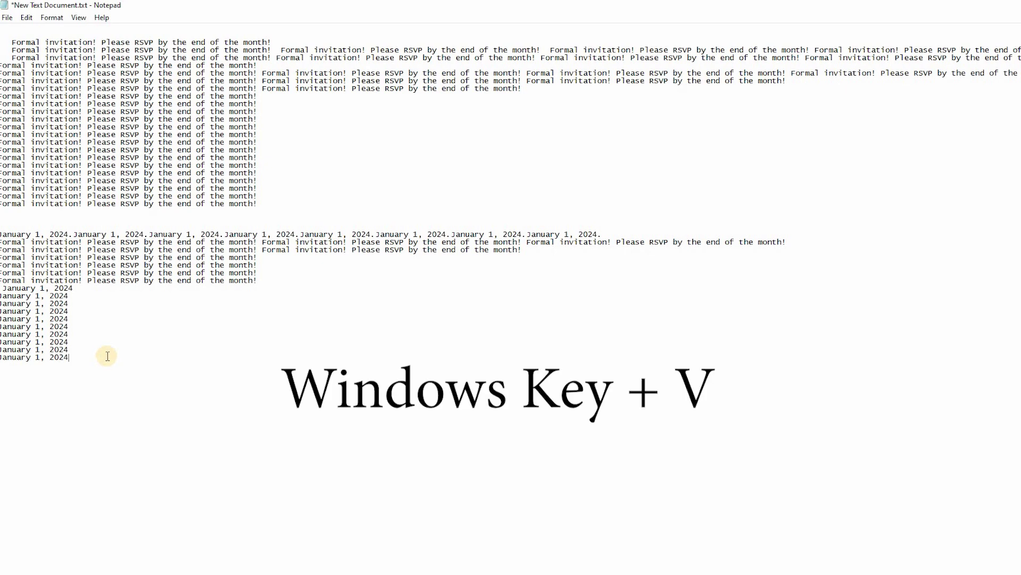
Step: Paste the date, then the invitation sentence, twice each from clipboard history
key(super+v)
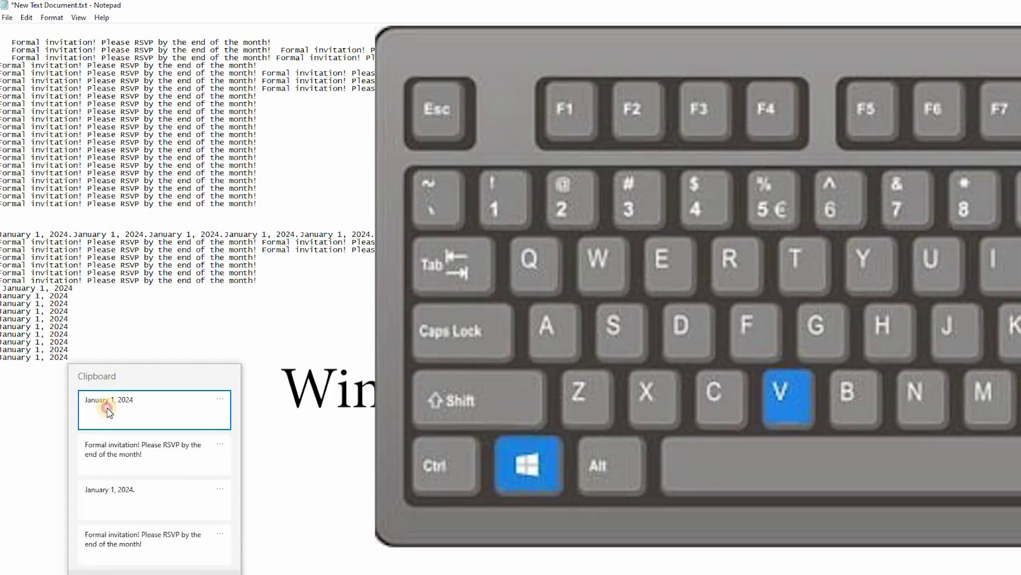
click(107, 408)
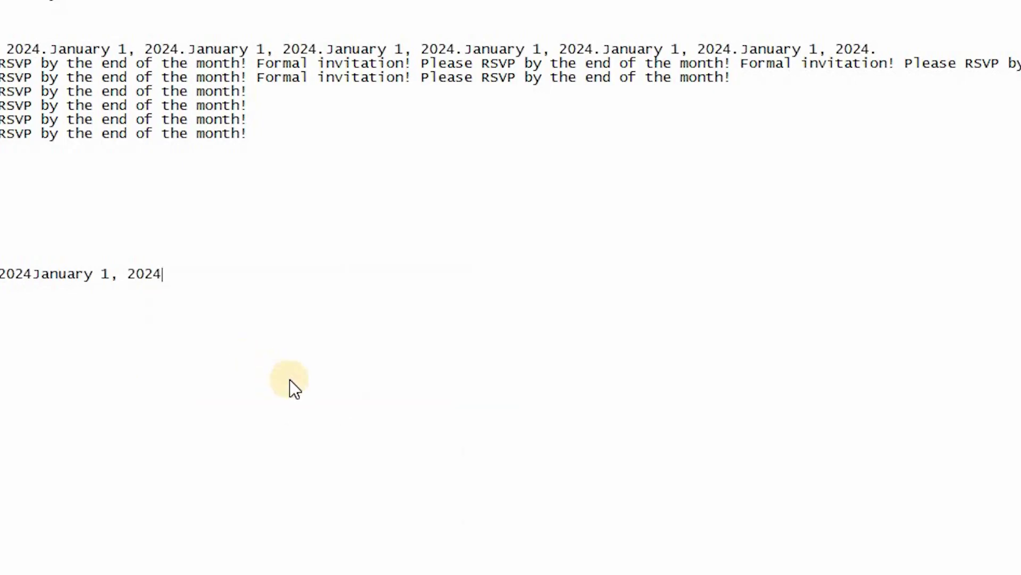
key(super+v)
click(276, 442)
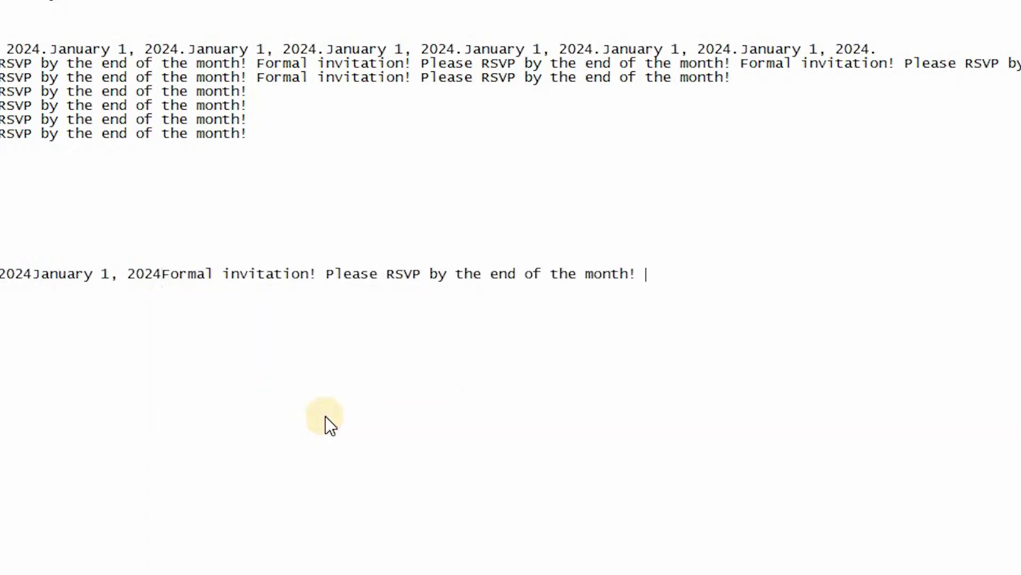
key(super+v)
click(746, 399)
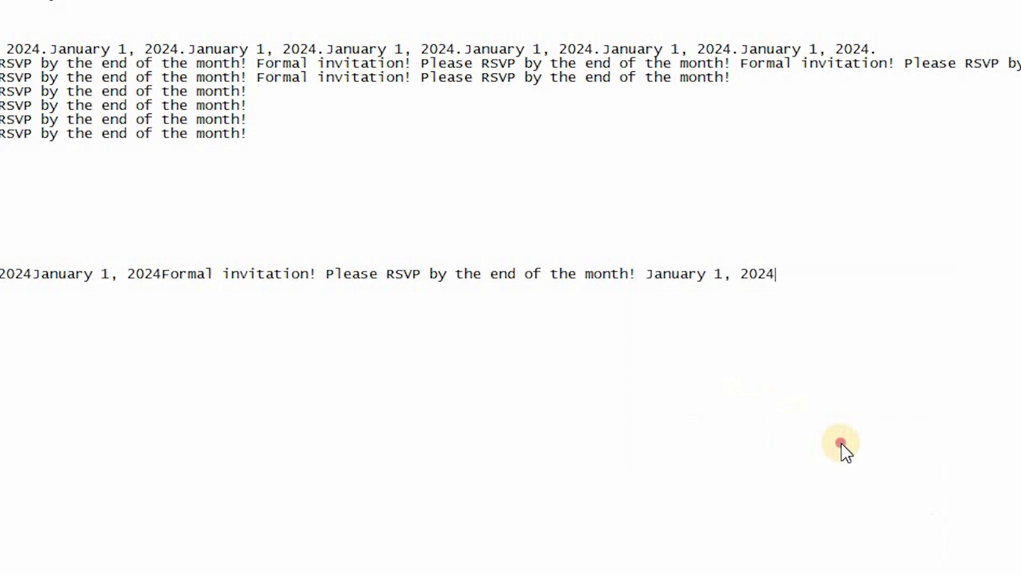
key(super+v)
click(827, 435)
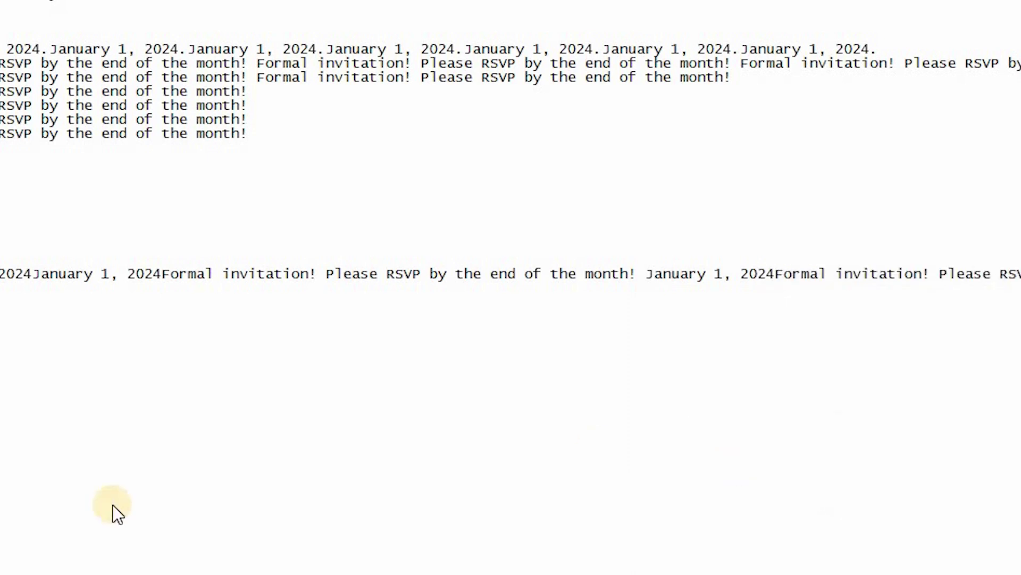
Step: Paste more alternating 'January 1, 2024' and invitation entries from clipboard history
key(super+v)
click(8, 419)
key(super+v)
click(292, 392)
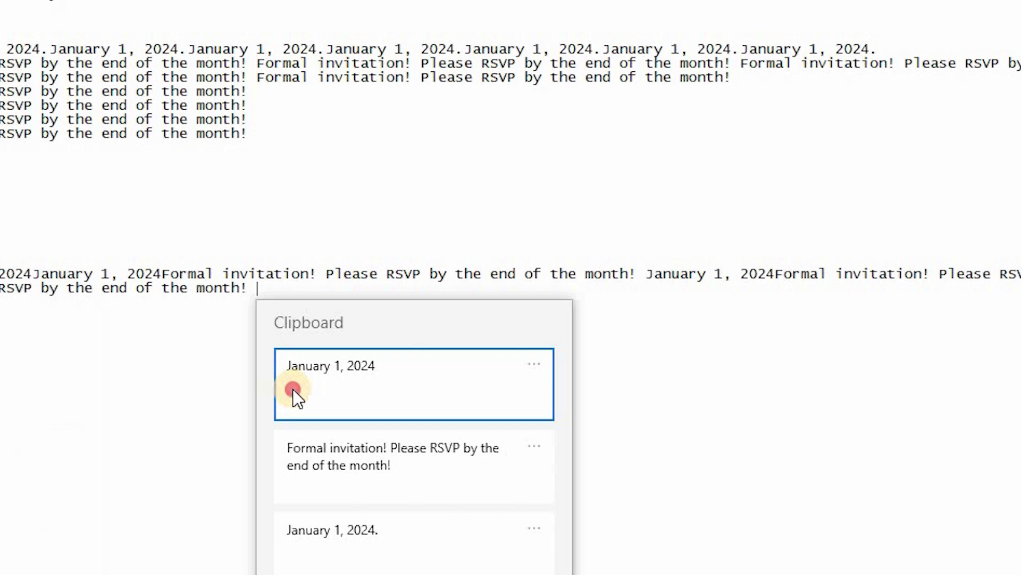
key(super+v)
click(313, 456)
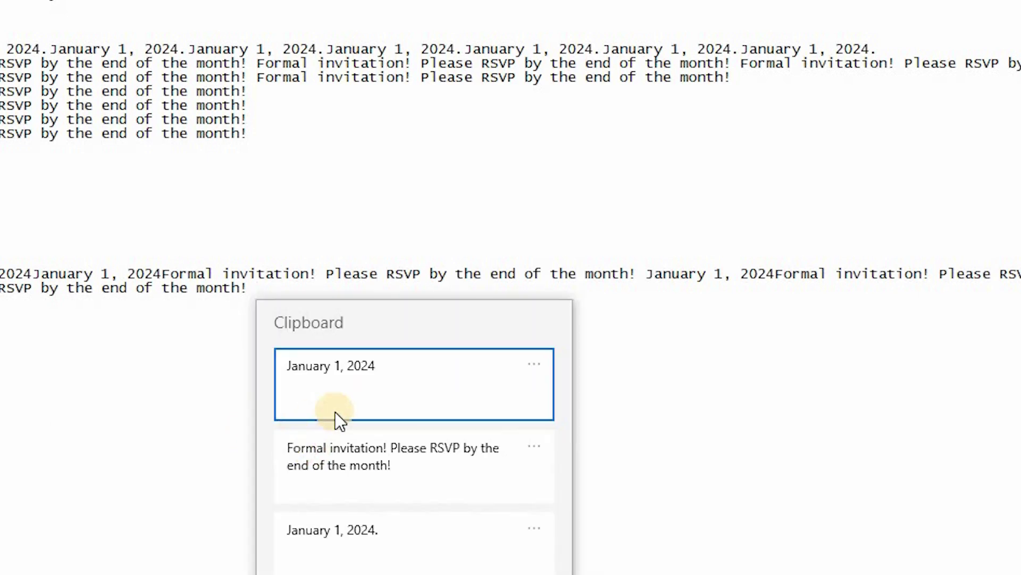
key(super+v)
key(Return)
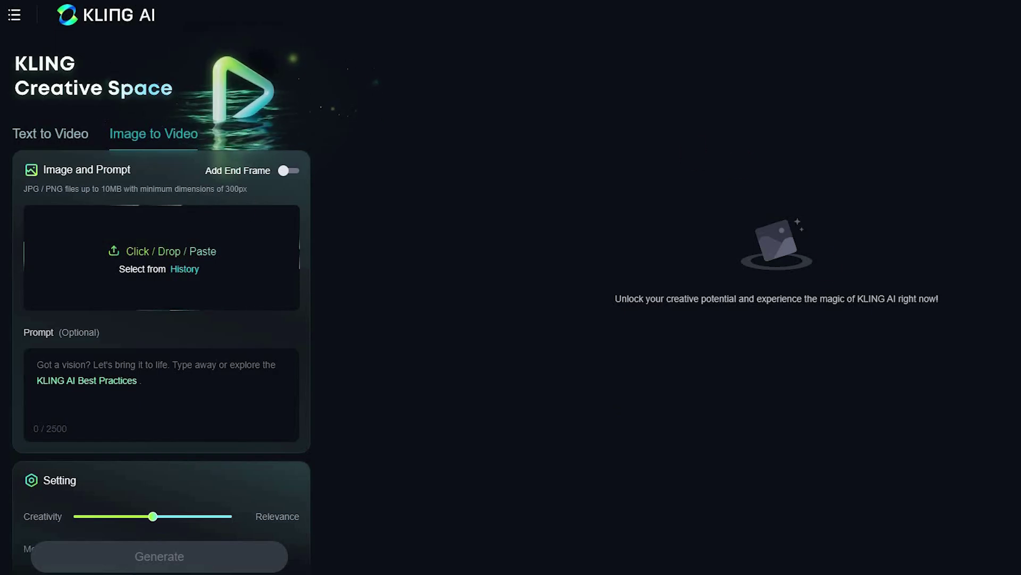
Step: Upload the people-walking image, write the rush-hour prompt, and enter negative terms like morphing and blur
drag(529, 199, 124, 257)
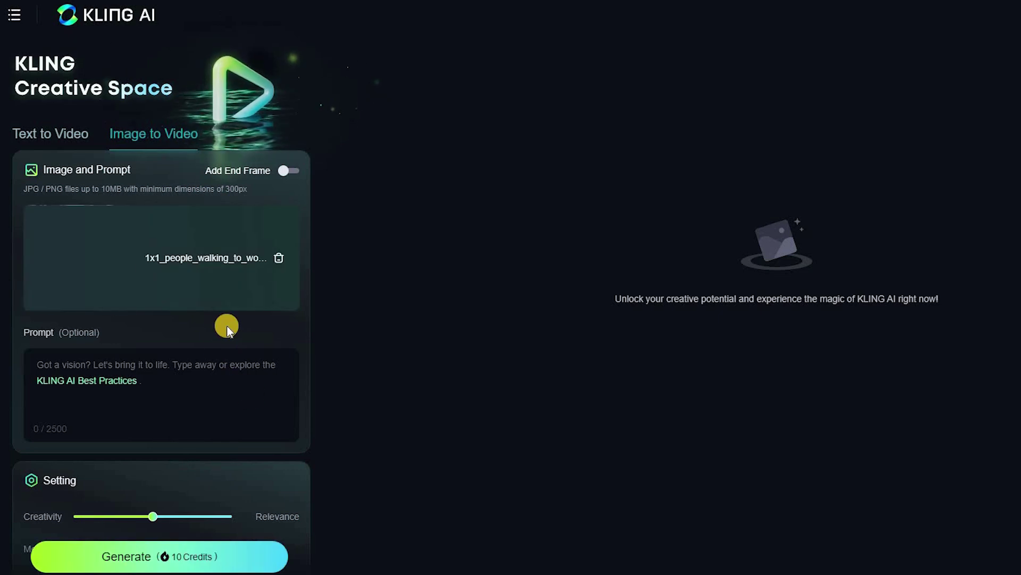
click(183, 383)
text(People walking to work in the morning)
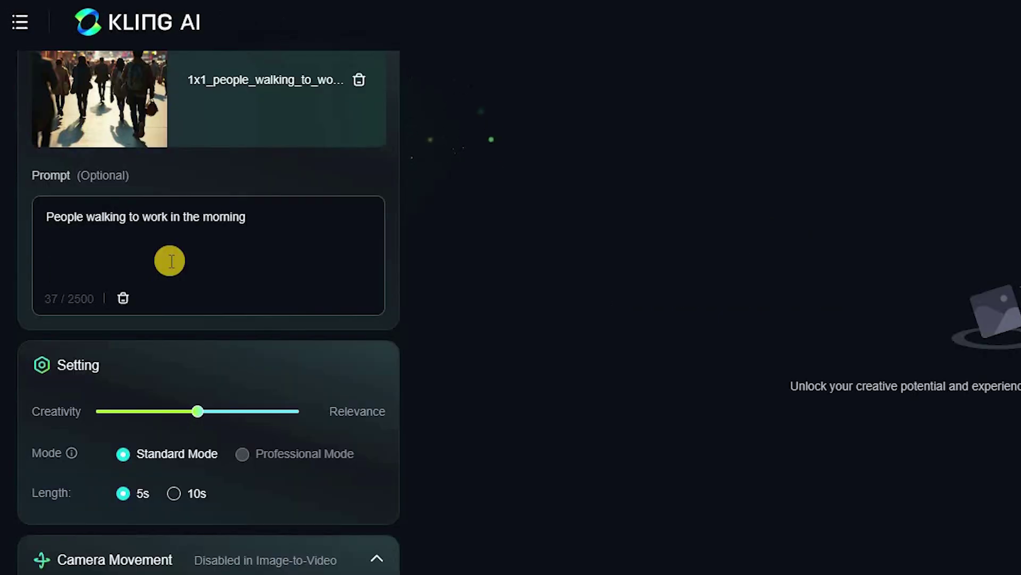
text(, busy, traffic, rush hour, sun rise, )
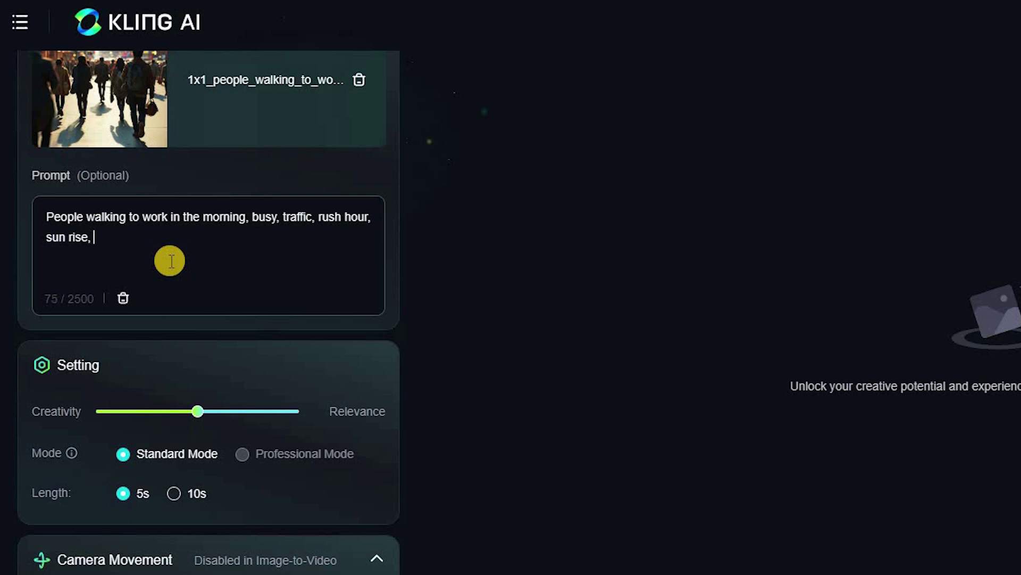
text(panning, zoom in slowly, cin)
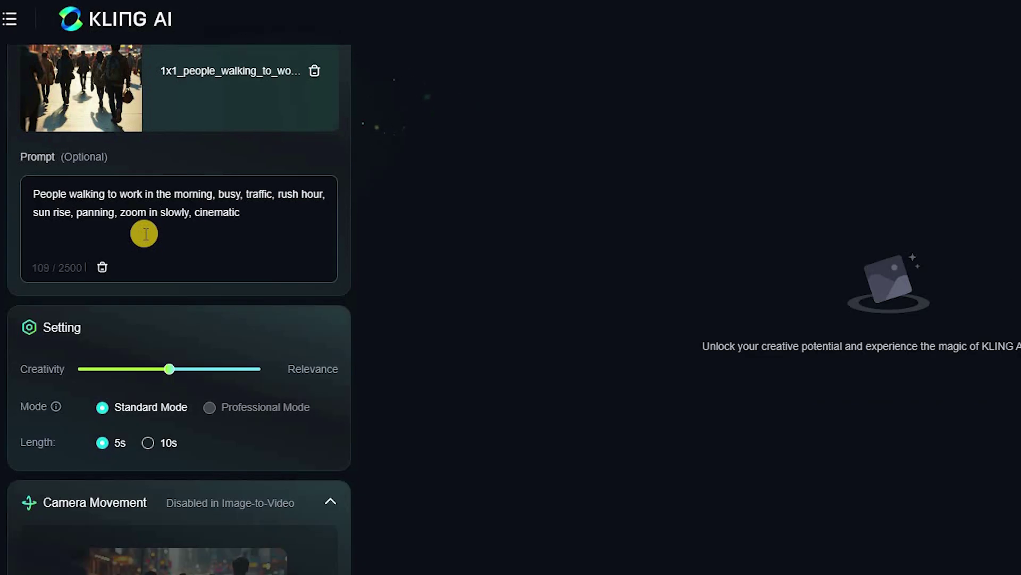
text(ematic)
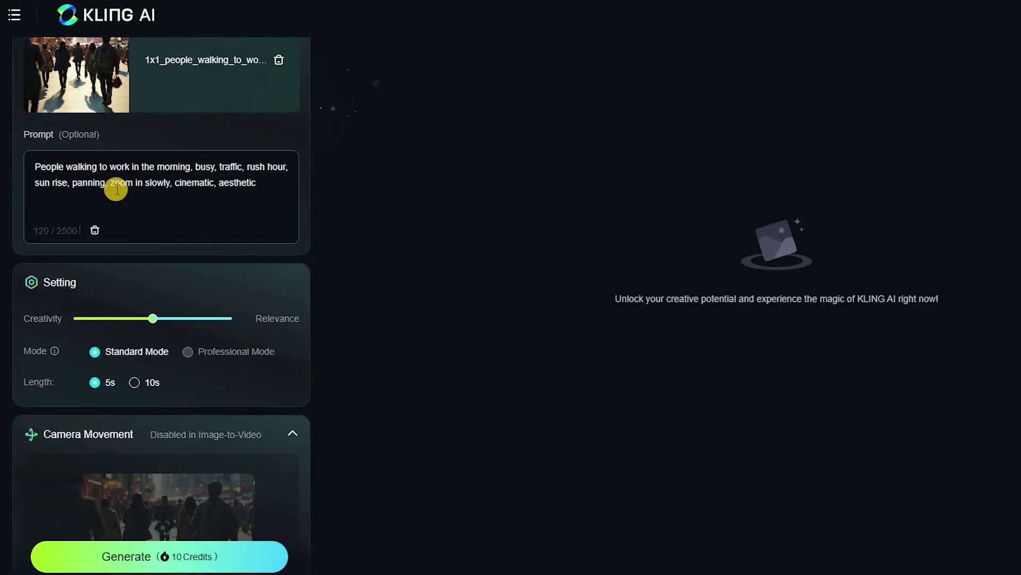
scroll(117, 188, down, 3)
scroll(116, 188, down, 1)
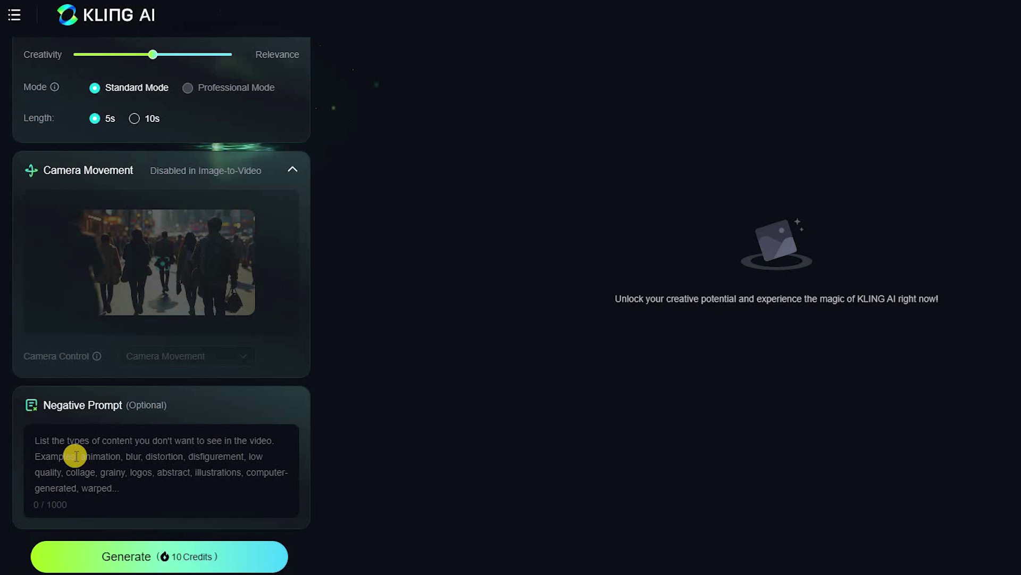
click(78, 451)
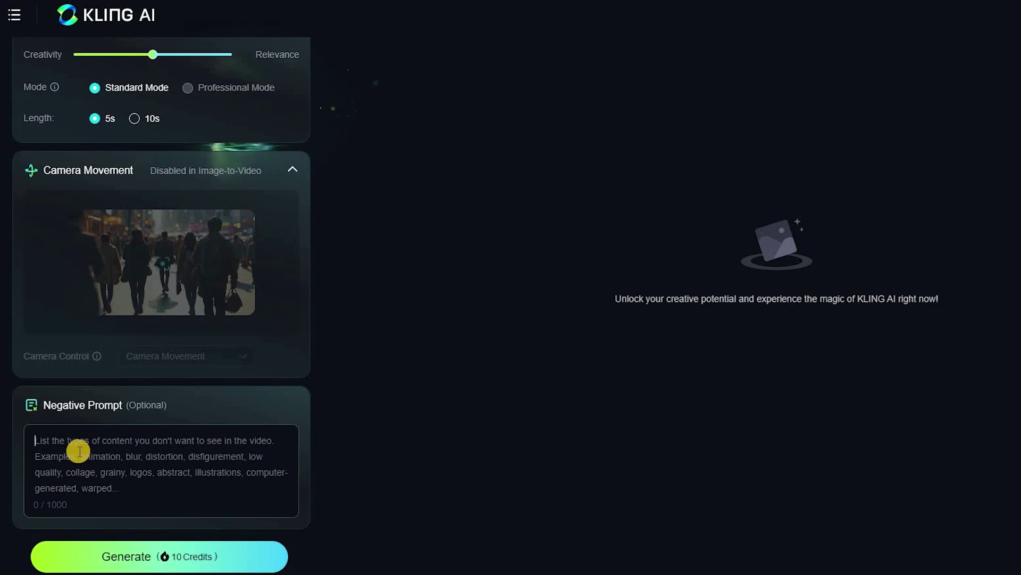
text(morphing, transition, blur, low quality, fast )
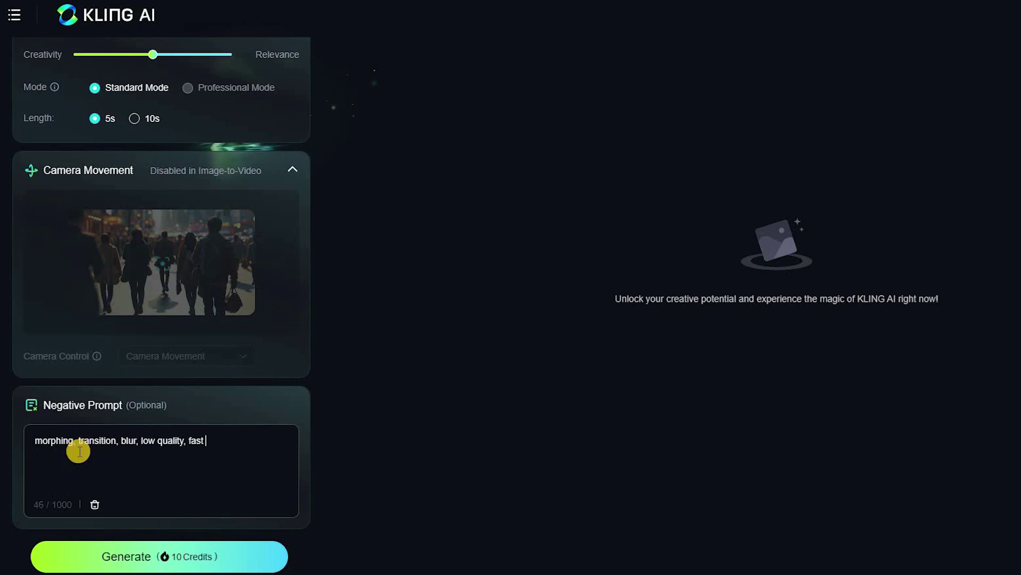
text(movement, pictures, slideshow, deform, )
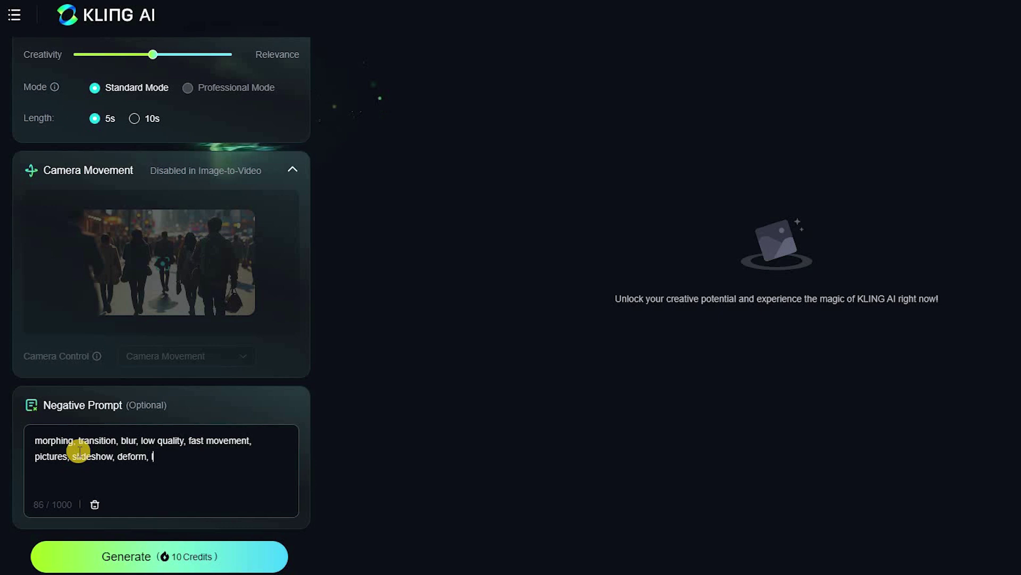
text(low res, warp, distort)
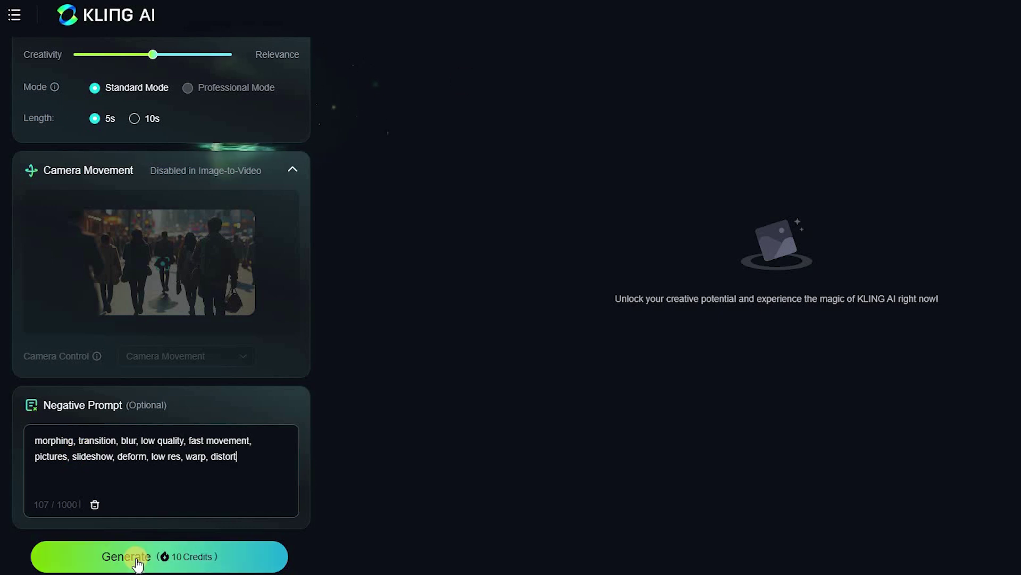
Step: Submit the video job, then refill a new form with the walking image and the saved rush-hour prompt
click(138, 564)
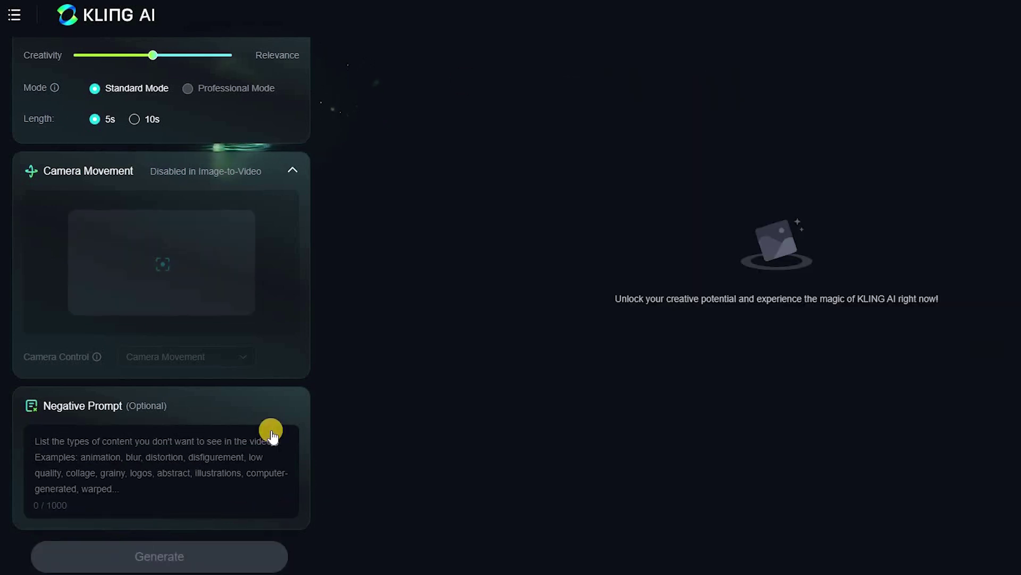
scroll(270, 433, up, 5)
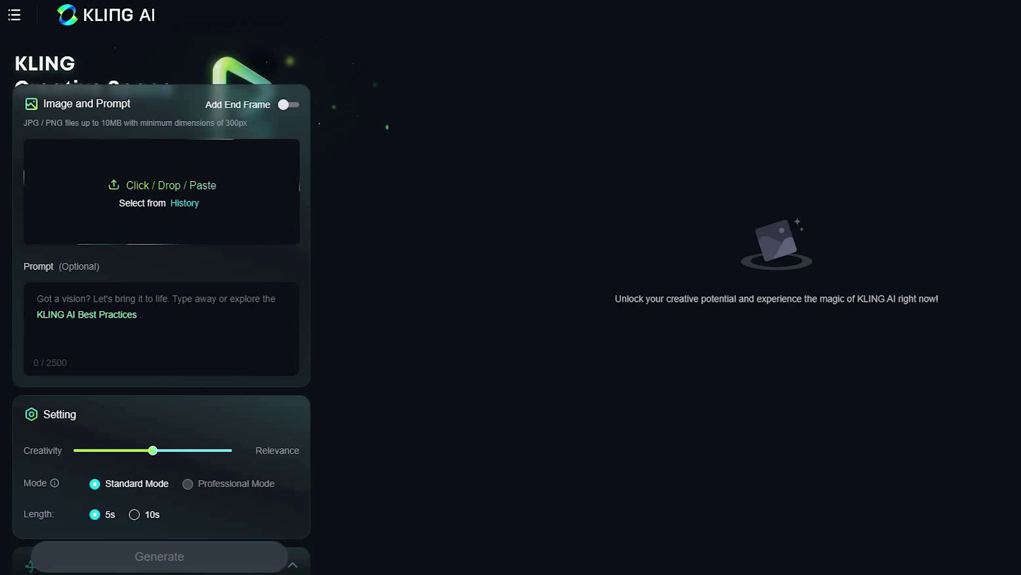
mouse_move(276, 169)
mouse_down()
mouse_move(128, 188)
mouse_move(182, 210)
mouse_up()
click(143, 298)
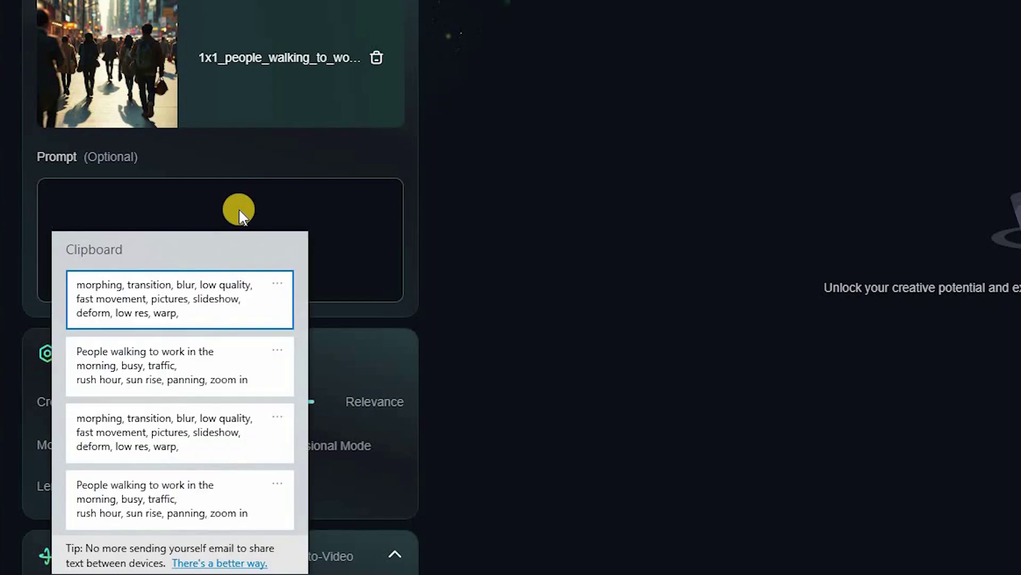
click(103, 347)
scroll(120, 228, down, 3)
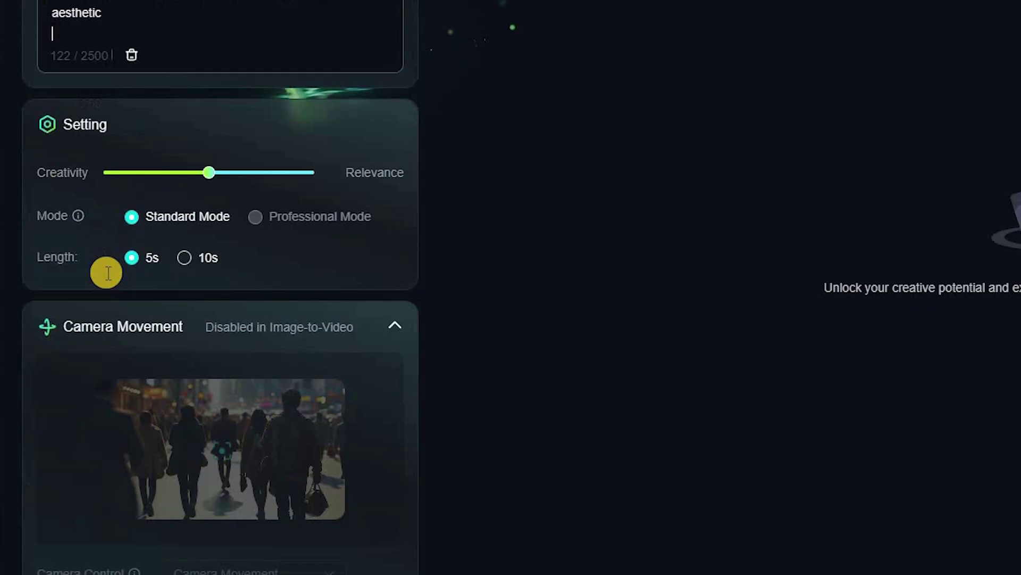
scroll(105, 269, down, 3)
Step: Paste the invitation announcement and maps link from clipboard history, then delete all the body text
click(87, 468)
key(super+v)
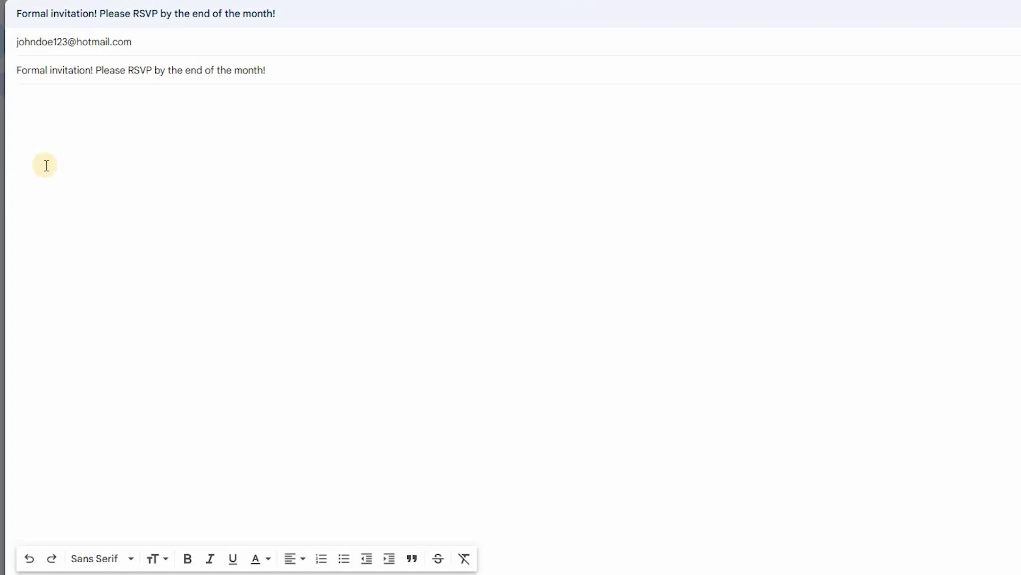
text(We are excited to announce that, due to our remarkable growth over the last [enter number] of years, we are expanding!  In fact, we are opening a new store in [enter location and specifics].  We invite you to celebrate with us during the big opening day on [enter date].  There will be many exciting surprises, including irresistible discounts.  [Add specific CTA depending on your specific offer] If you want to make use of your opening day discount, please click on the button below so we can send you the discount code.  See you there.)
click(66, 164)
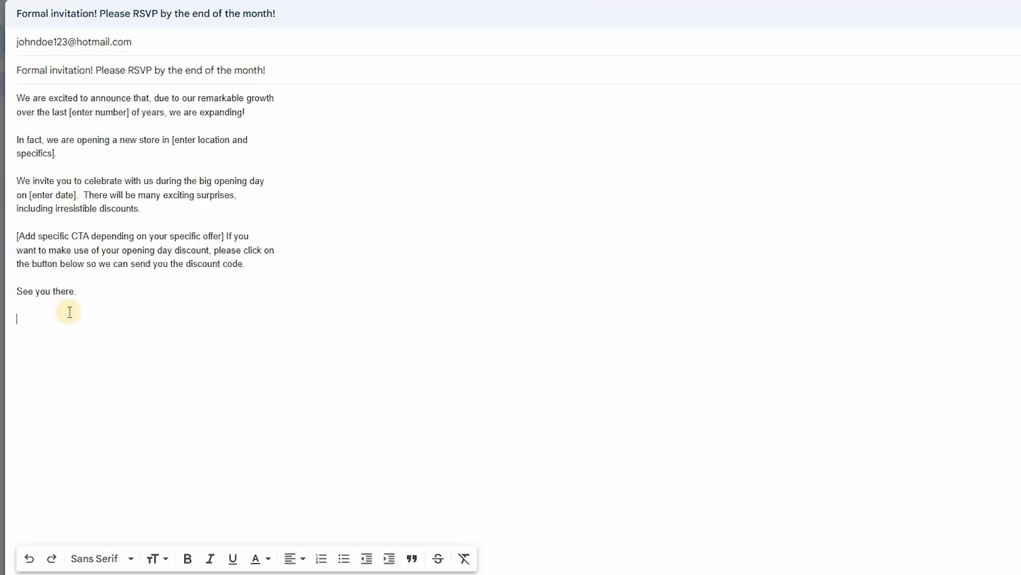
text(maps.google.com/12345map)
click(82, 477)
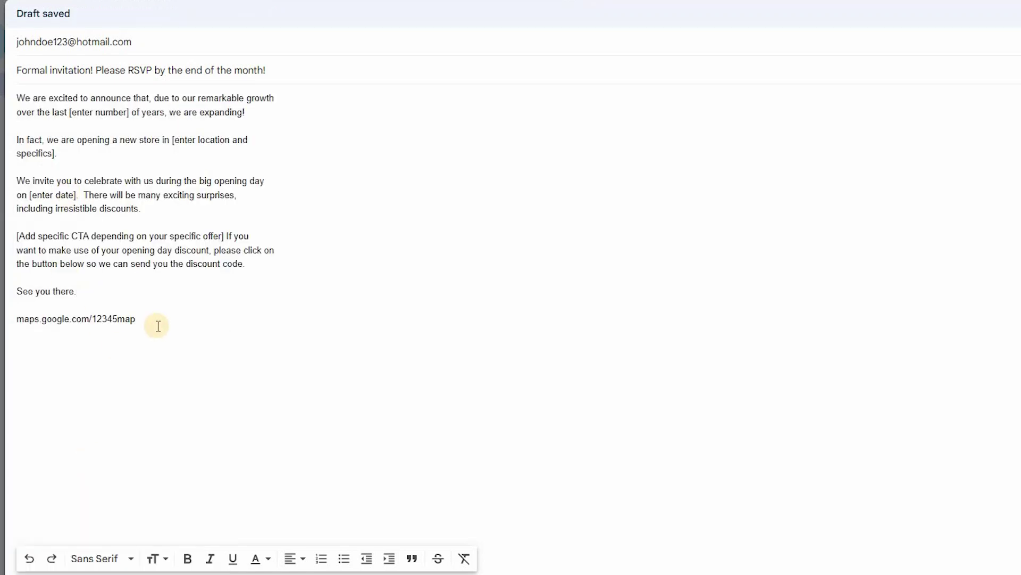
key(ctrl+a)
key(Delete)
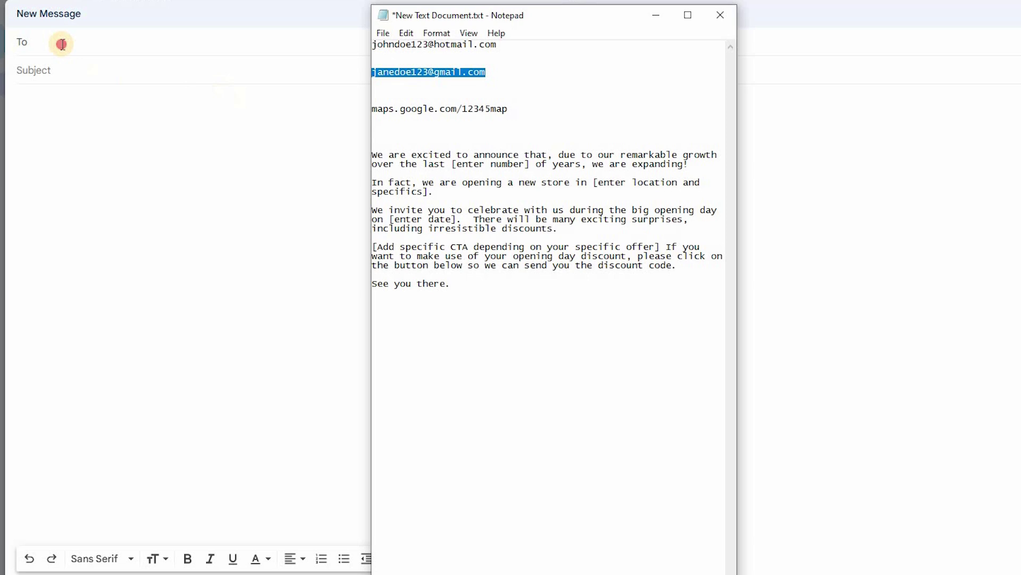
Step: Copy the announcement paragraphs from the notes into the email body
click(441, 173)
drag(449, 284, 358, 158)
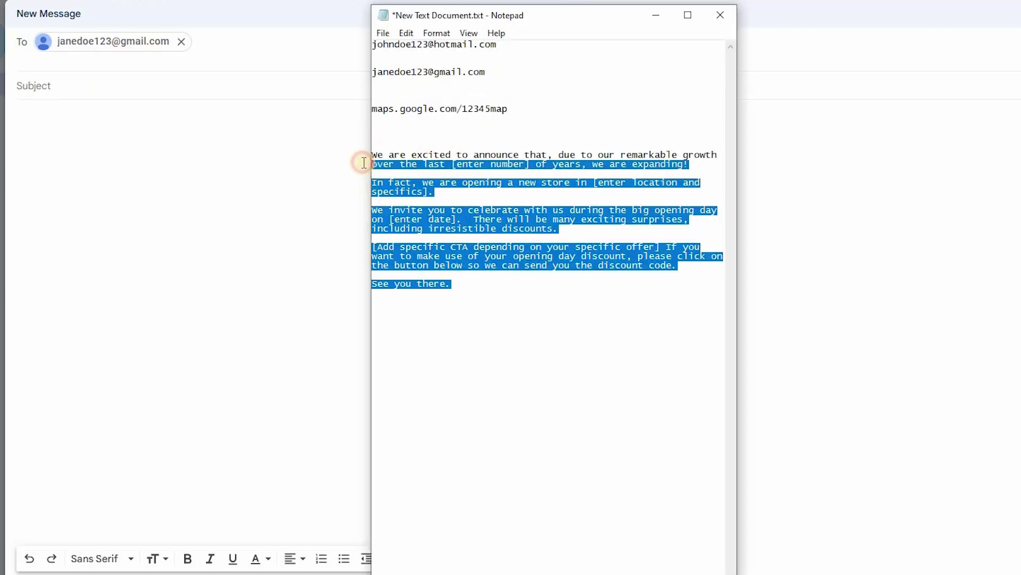
key(ctrl+c)
click(77, 128)
key(ctrl+v)
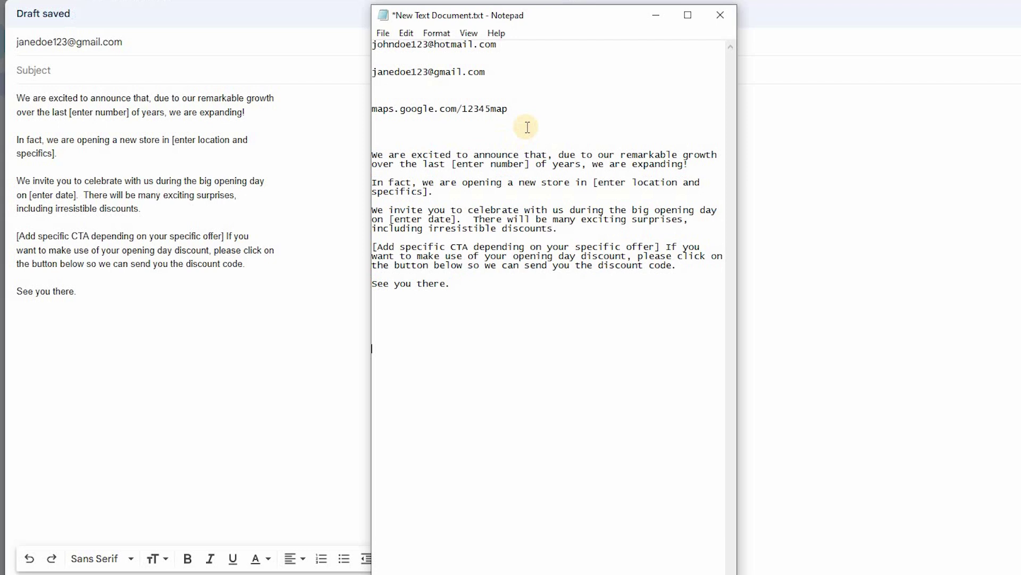
Step: Copy the maps link from the notes and paste it below 'See you there.'
drag(507, 107, 372, 107)
key(ctrl+c)
click(117, 293)
click(204, 333)
key(ctrl+v)
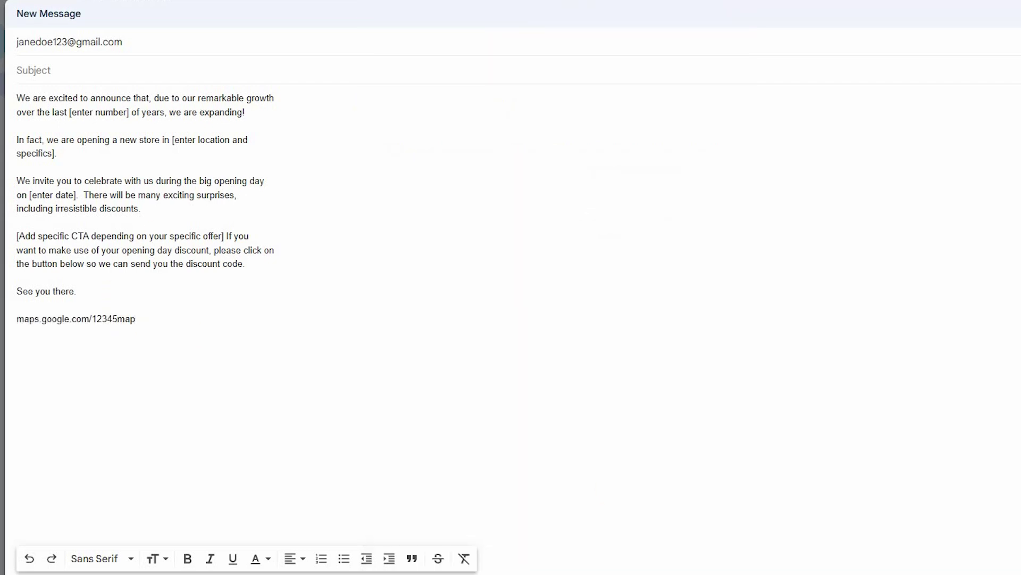
key(alt+Tab)
click(458, 344)
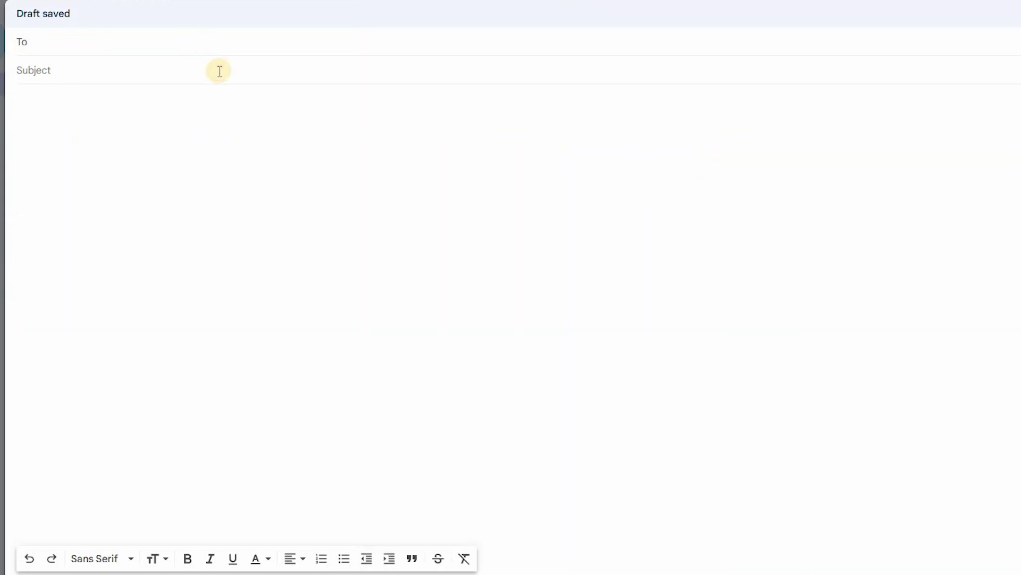
Step: Paste the recipient address into To and the invitation sentence into Subject from clipboard history
key(super+v)
click(96, 260)
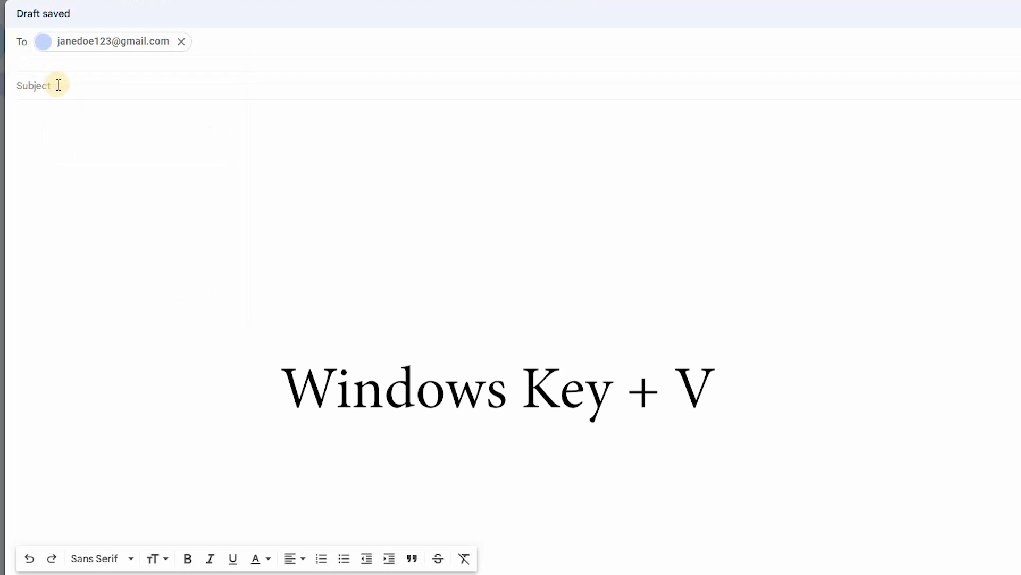
click(57, 85)
key(super+v)
click(78, 152)
Step: Paste the store-opening announcement into the body, followed by the maps.google.com/12345map link
key(super+v)
key(Return)
key(Return)
key(super+v)
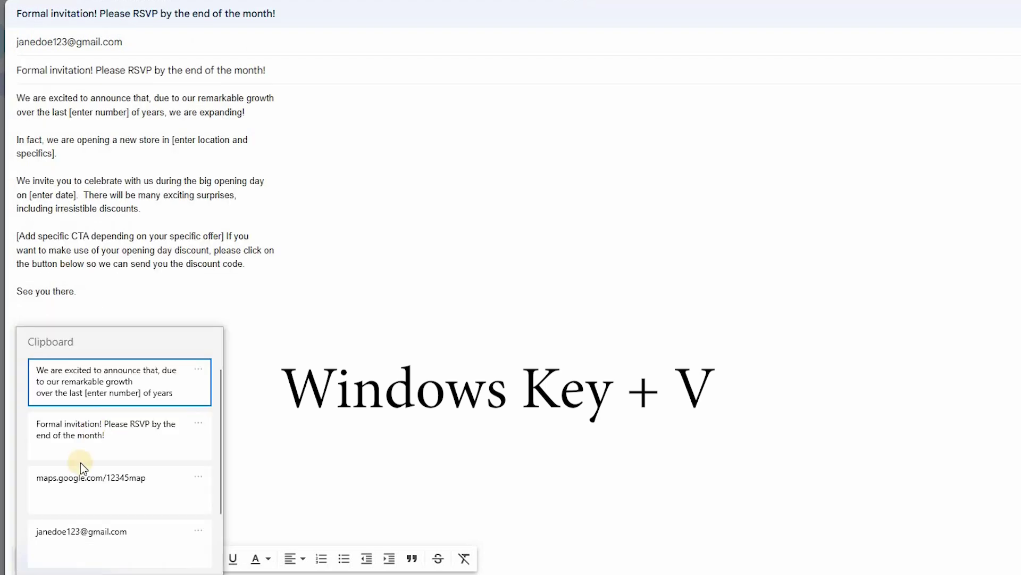
click(80, 463)
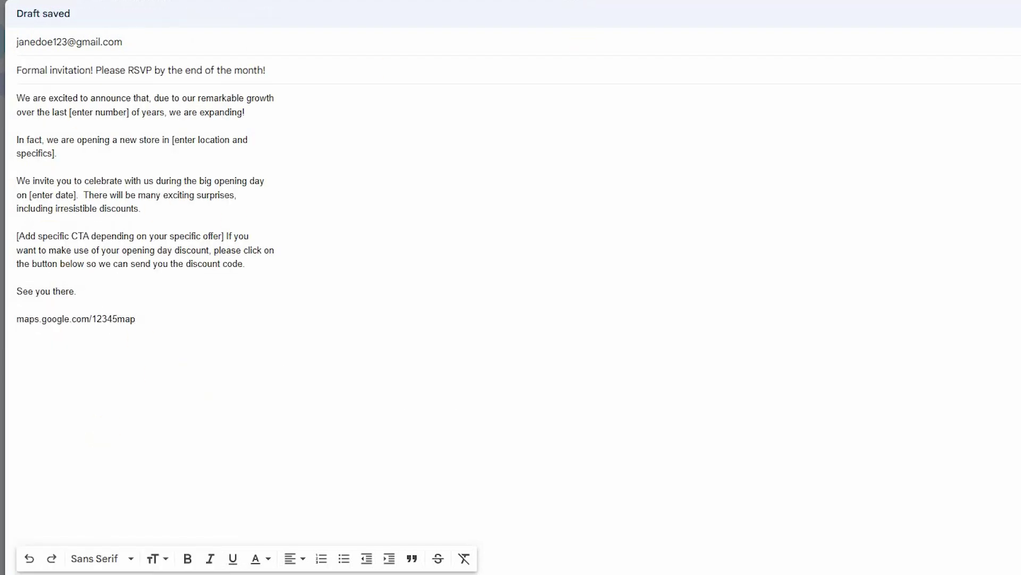